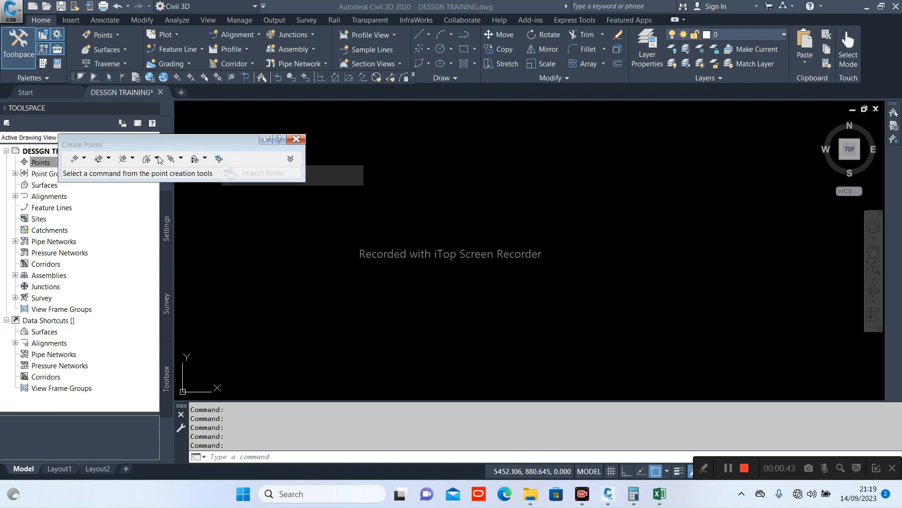
left_click(296, 139)
left_click(53, 163)
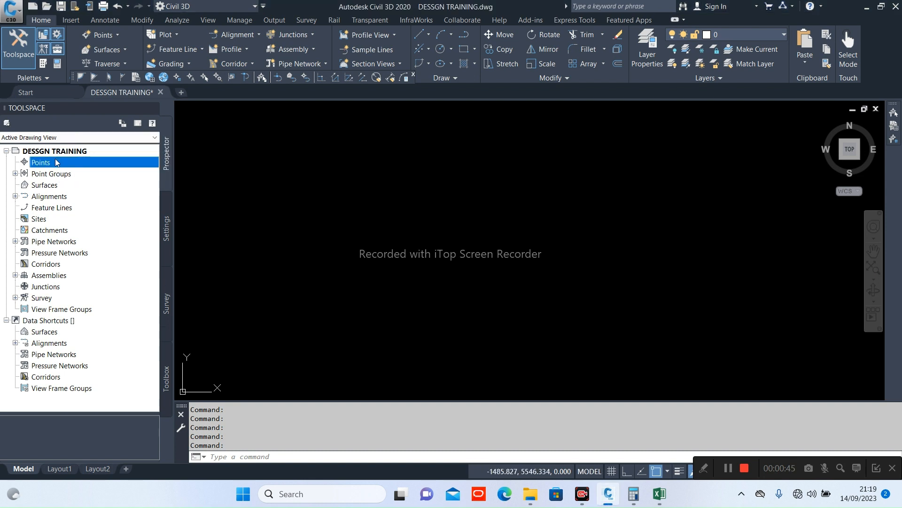
right_click(55, 166)
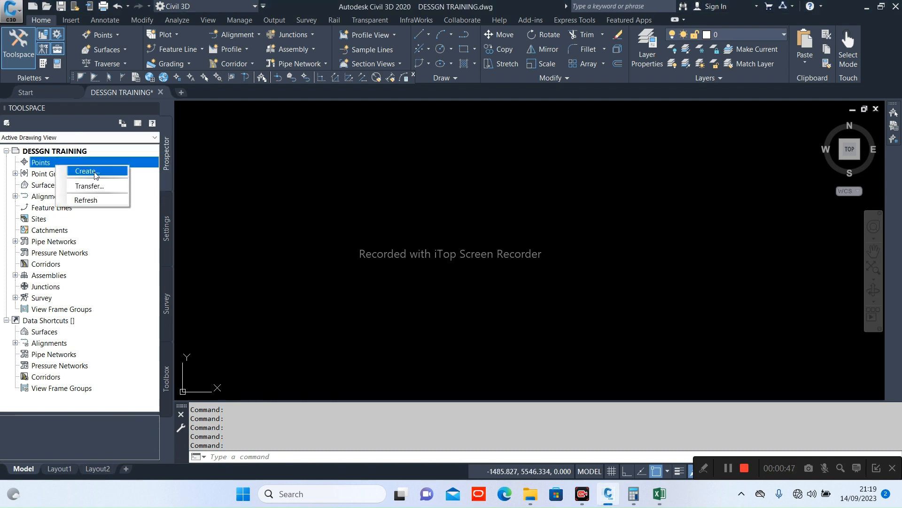
left_click(78, 174)
left_click(301, 141)
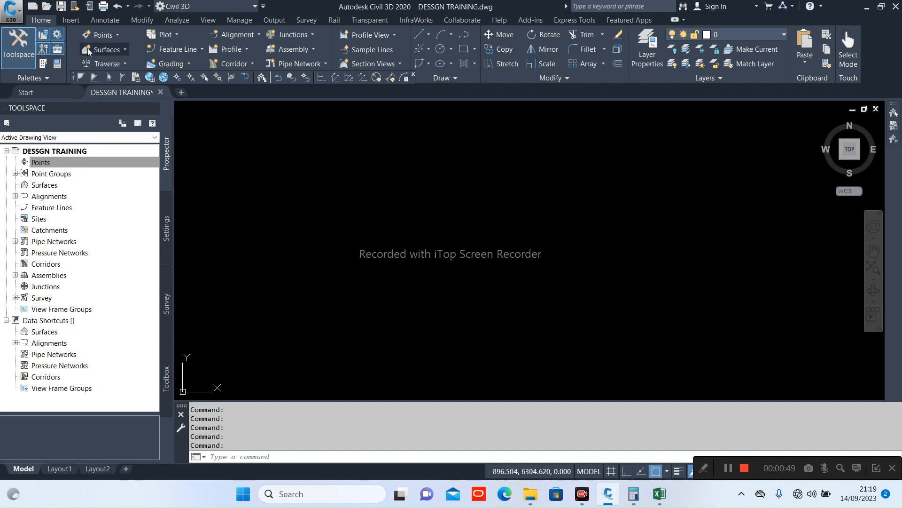
Open the point creation tools and examine the point file formats offered for importing points, then dismiss the import dialog
left_click(103, 35)
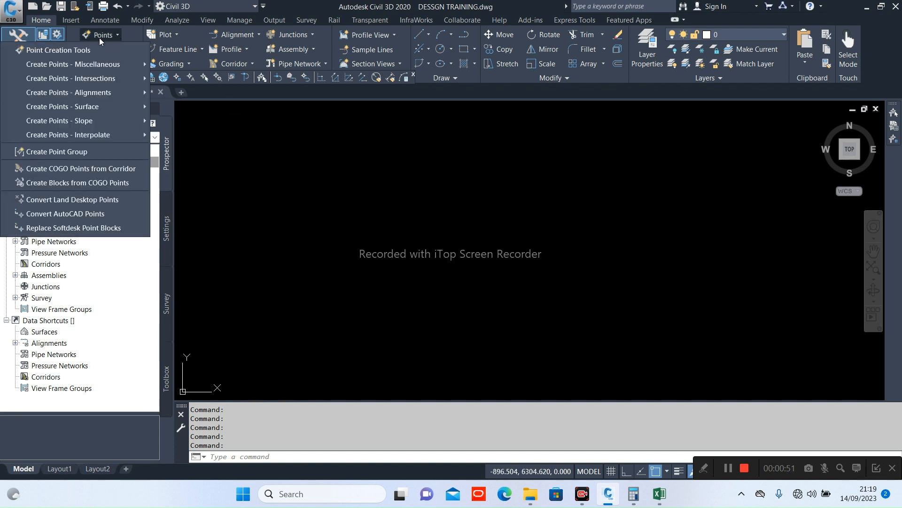
left_click(78, 51)
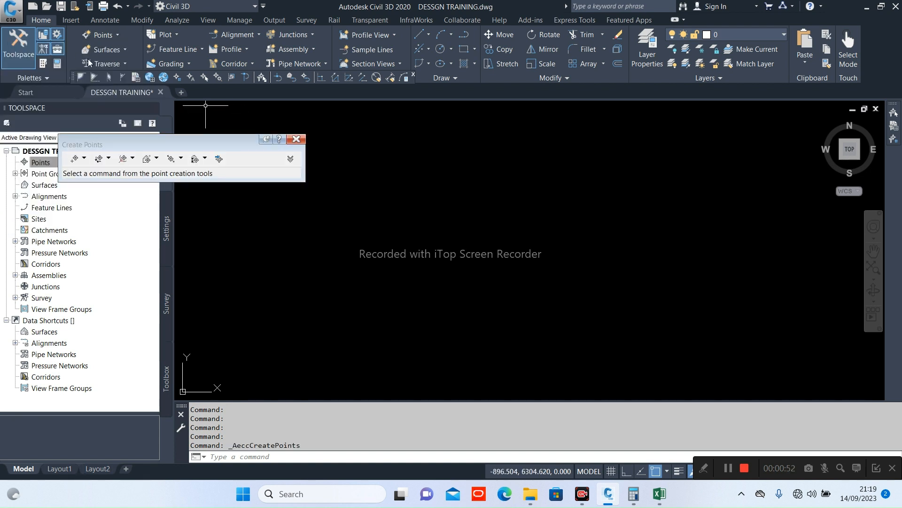
left_click(219, 159)
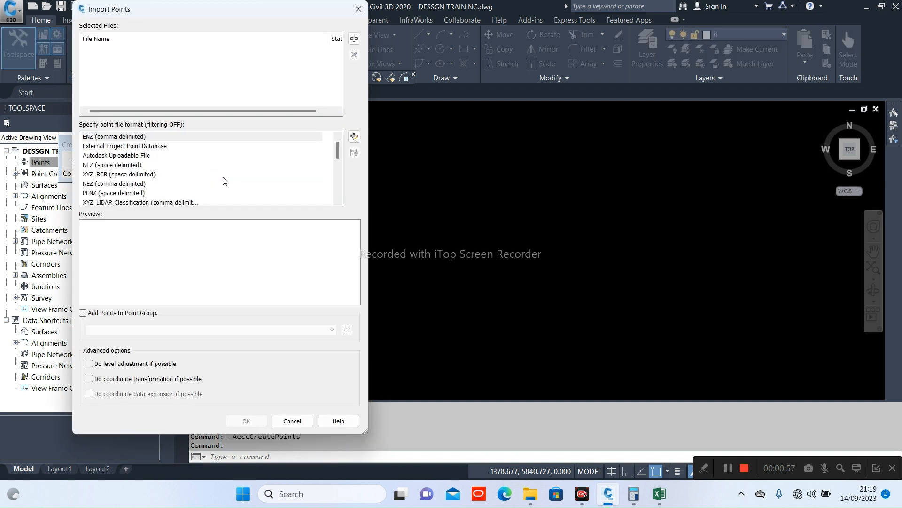
left_click_drag(338, 151, 336, 192)
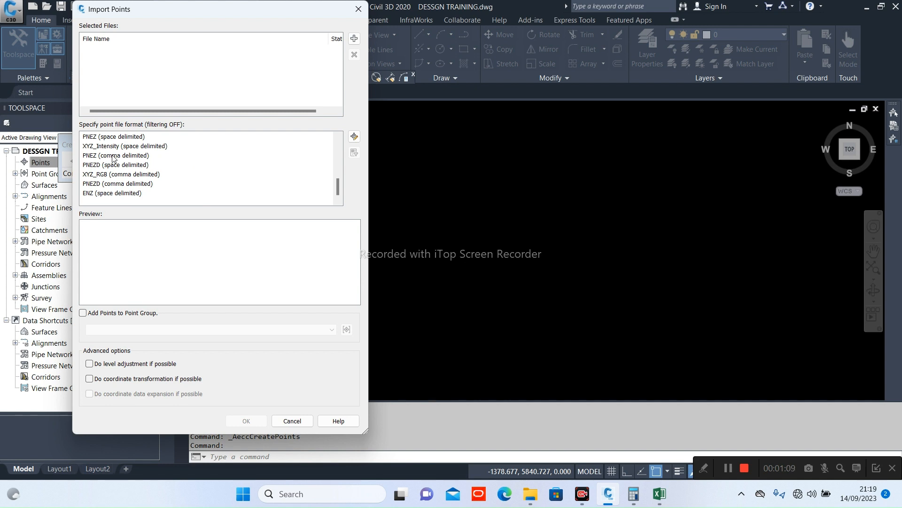
scroll(113, 160, "up", 1)
scroll(111, 163, "down", 1)
scroll(117, 170, "up", 1)
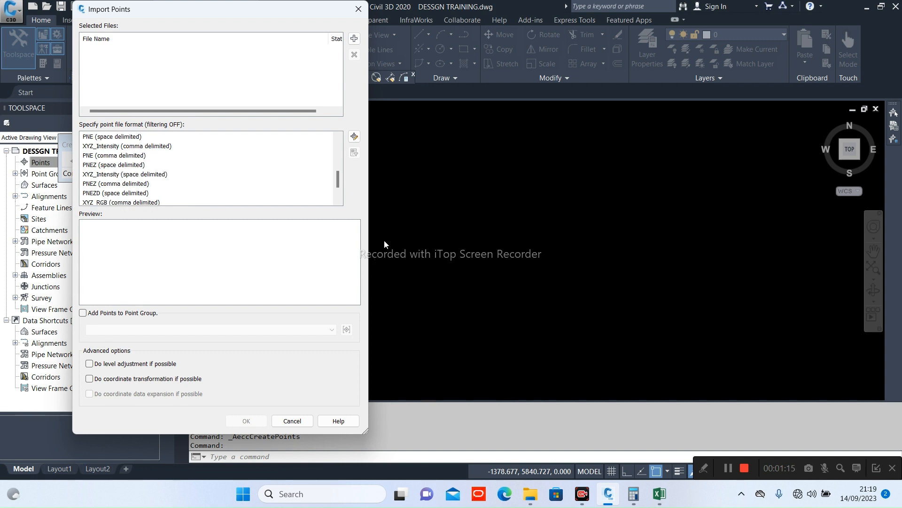
left_click(359, 10)
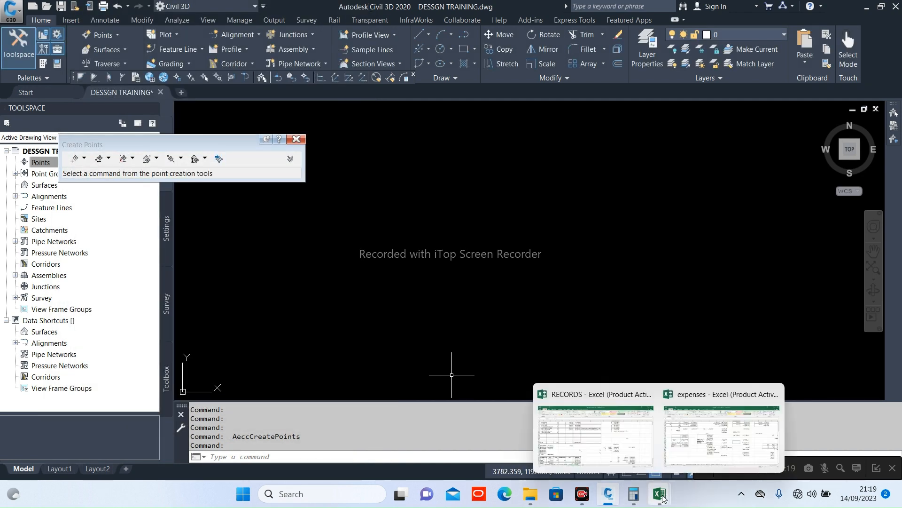
Search Windows for UBURU, view the UBURU ISU DATA point file in Excel, and close it
left_click(345, 492)
type("UBURU")
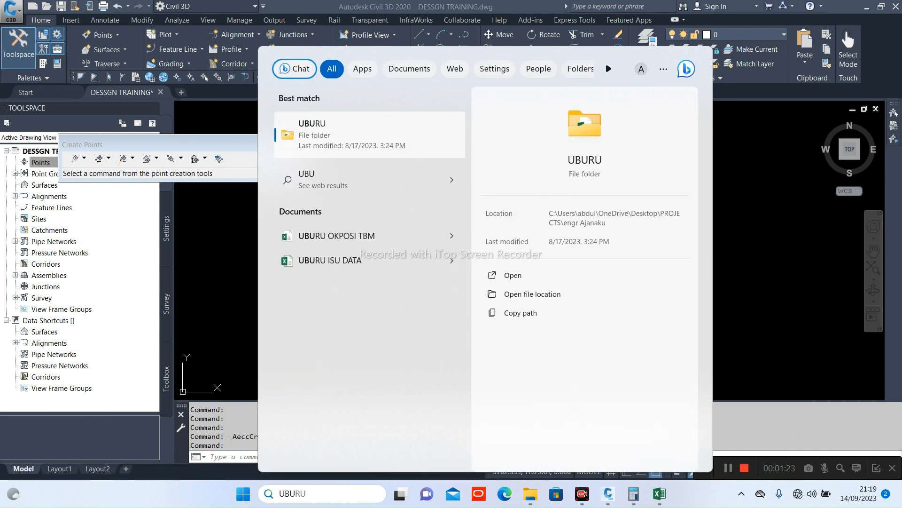
left_click(344, 259)
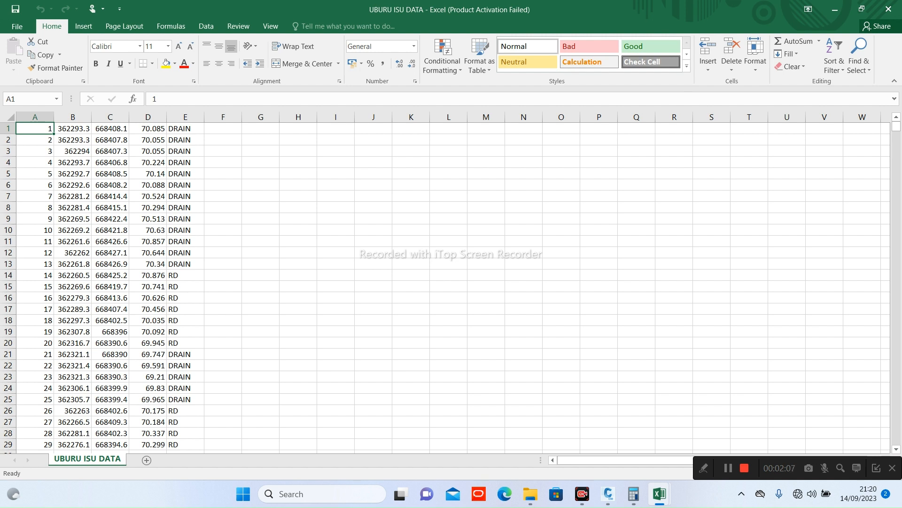
left_click(896, 11)
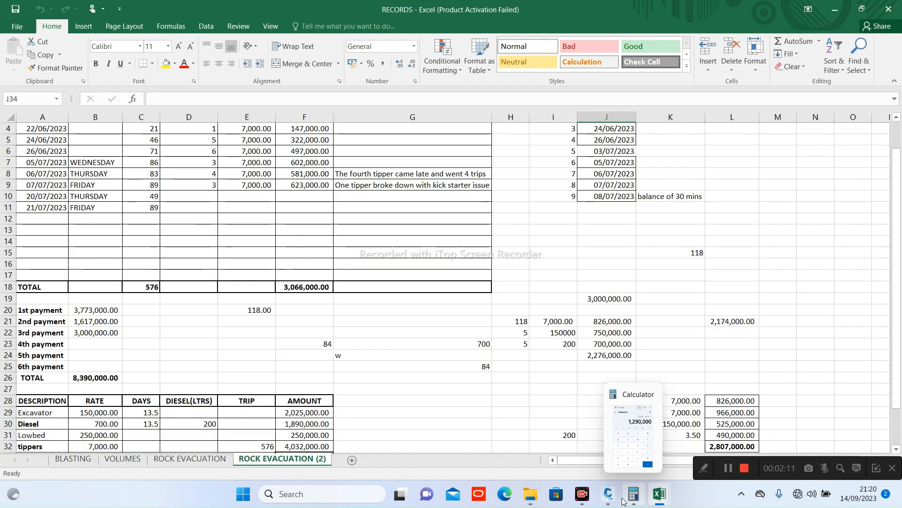
mouse_move(611, 498)
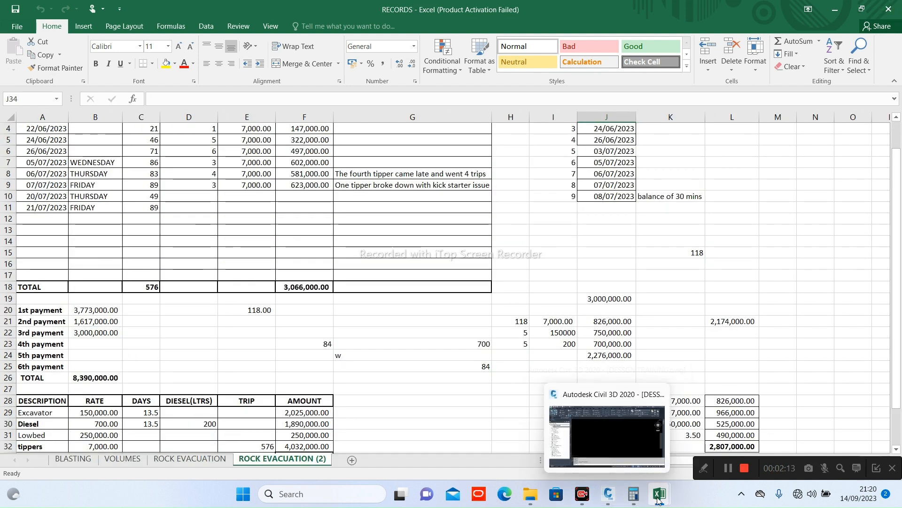
mouse_move(659, 495)
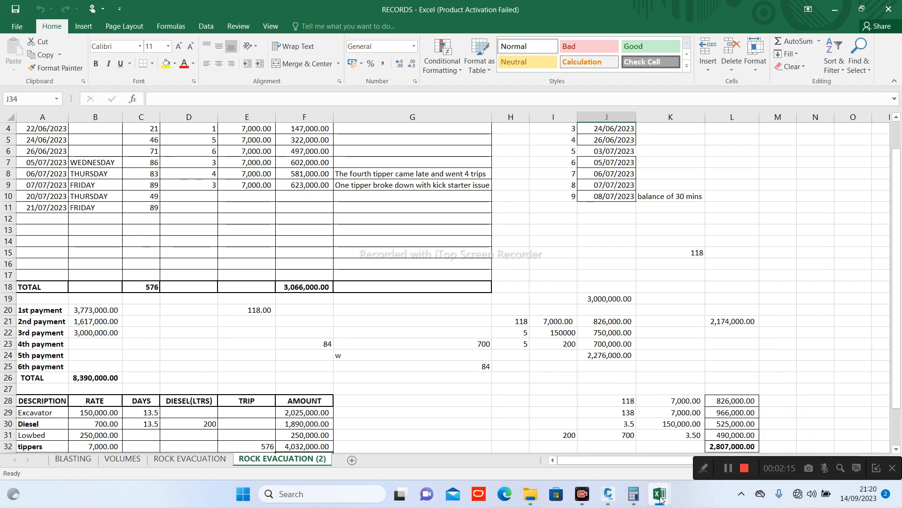
Search Windows for UBURU again and reopen the UBURU ISU DATA file in Excel
left_click(321, 494)
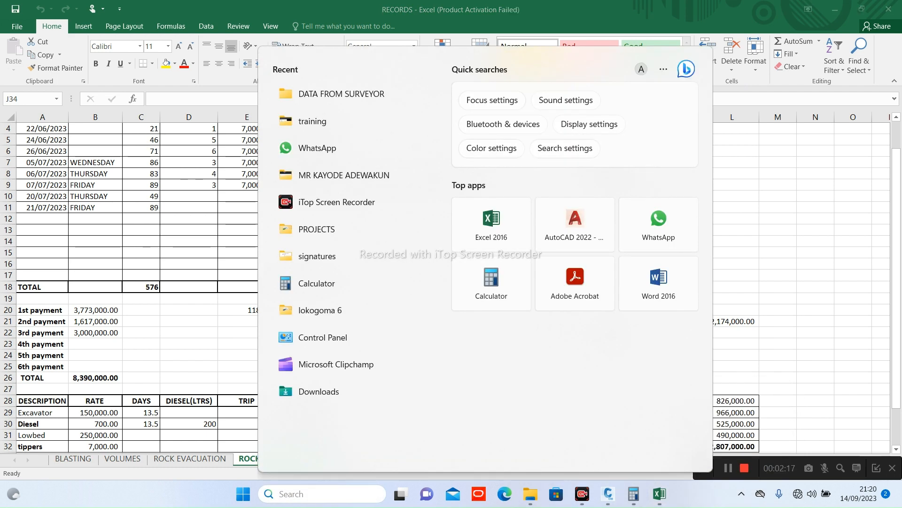
type("UBURU")
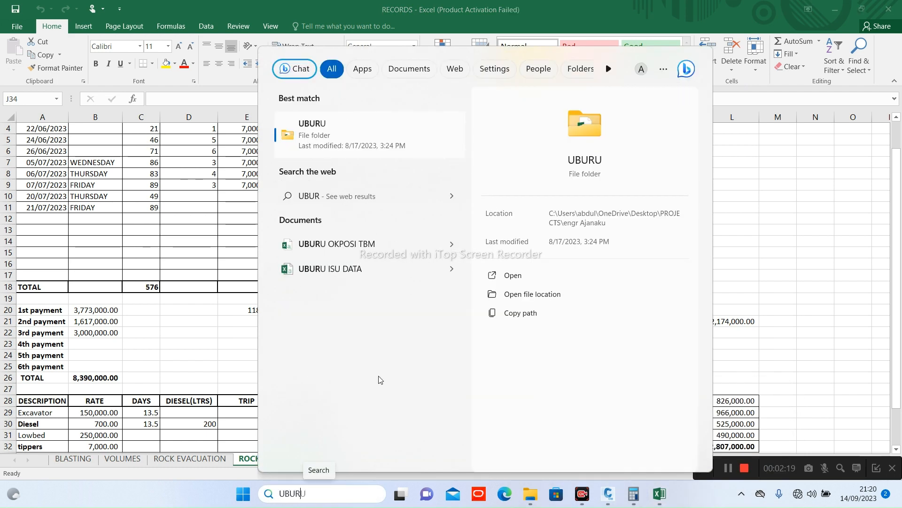
left_click(360, 273)
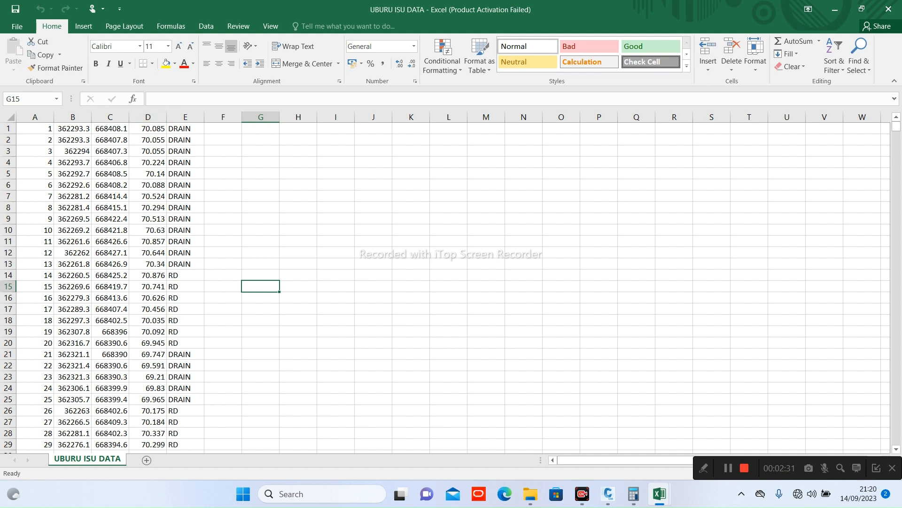
Examine the Save As file types for the point data in the UBURU folder, including CSV (Comma delimited), and cancel without saving
left_click(17, 28)
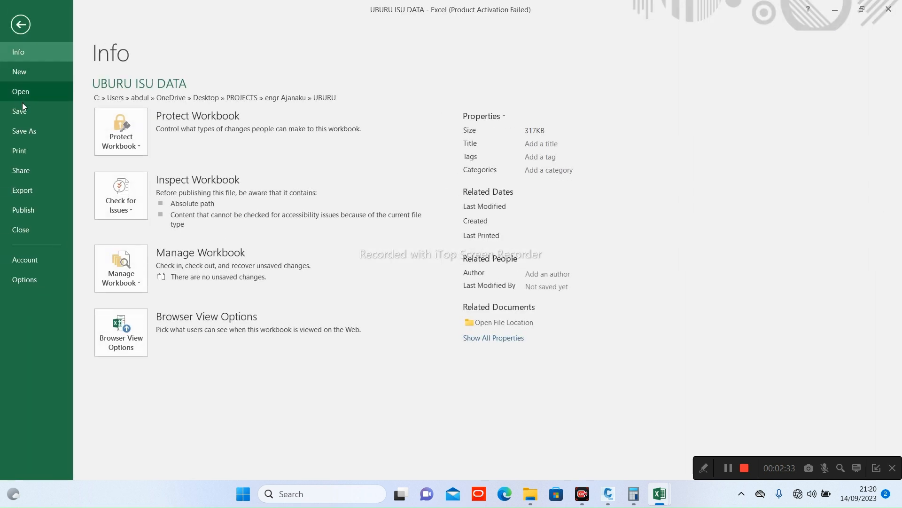
left_click(19, 19)
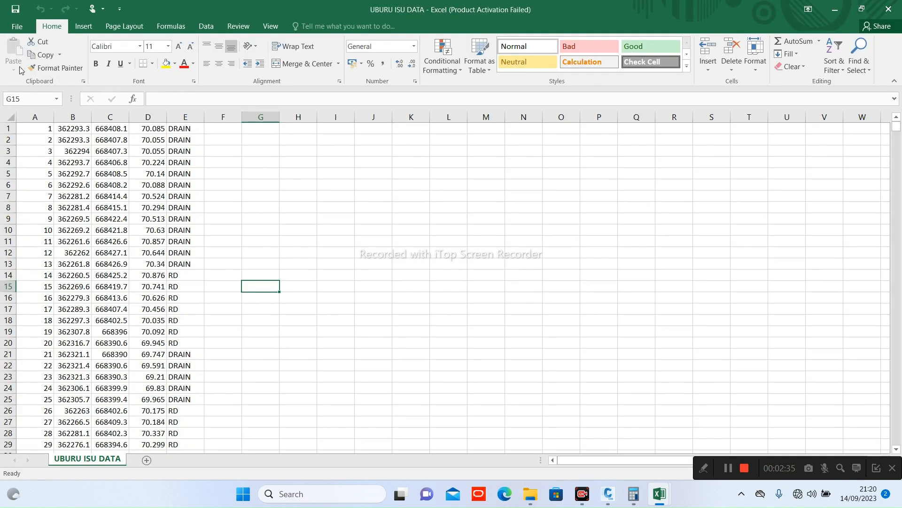
left_click(15, 29)
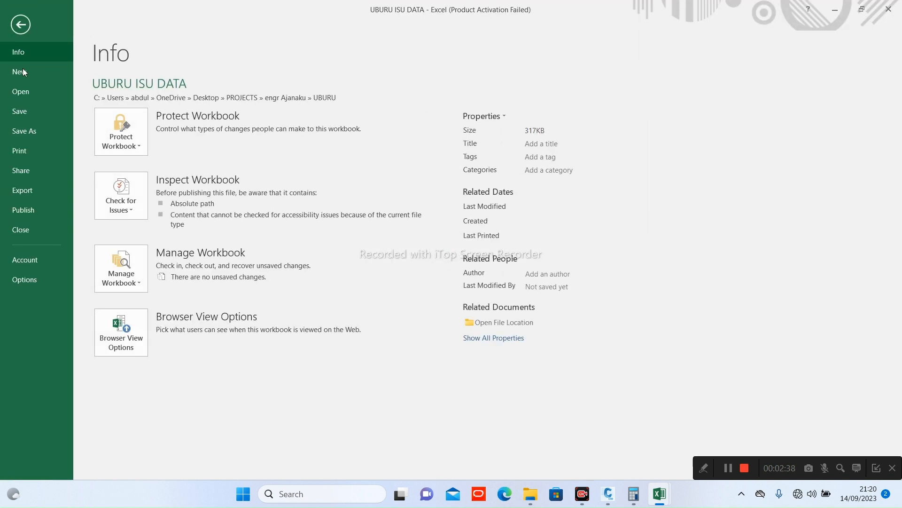
left_click(25, 129)
left_click(324, 111)
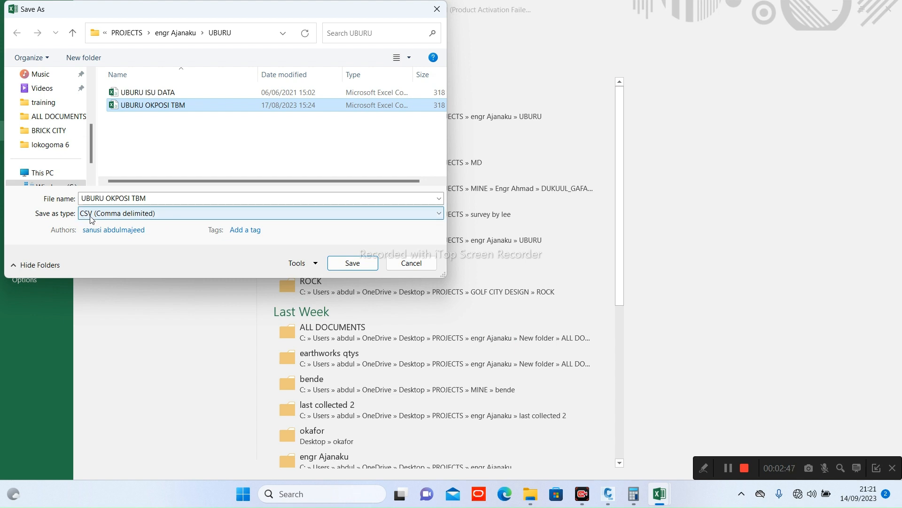
left_click(171, 217)
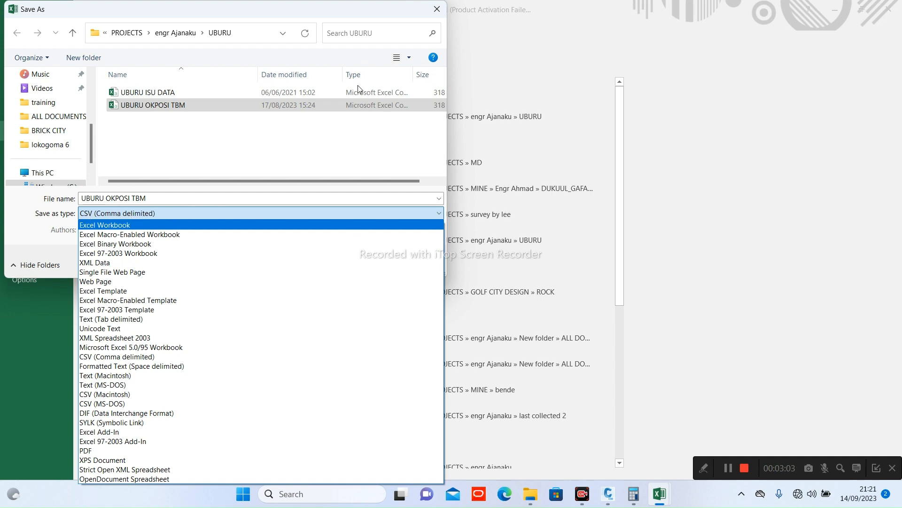
left_click(438, 8)
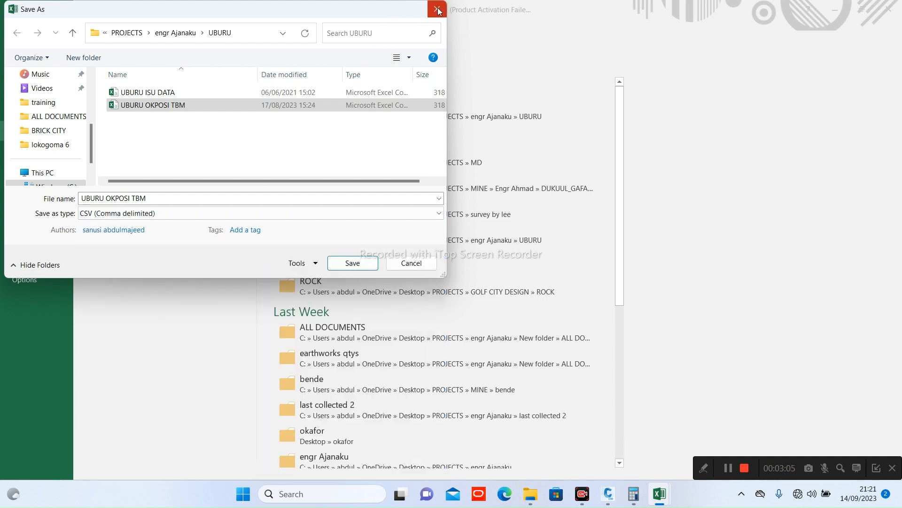
left_click(437, 8)
left_click(21, 24)
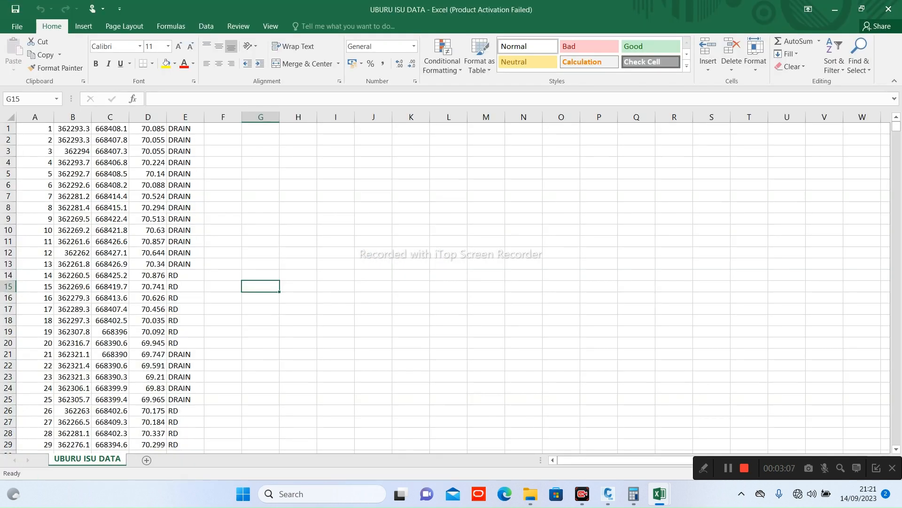
Close the UBURU ISU DATA workbook and switch back to Civil 3D
left_click(888, 8)
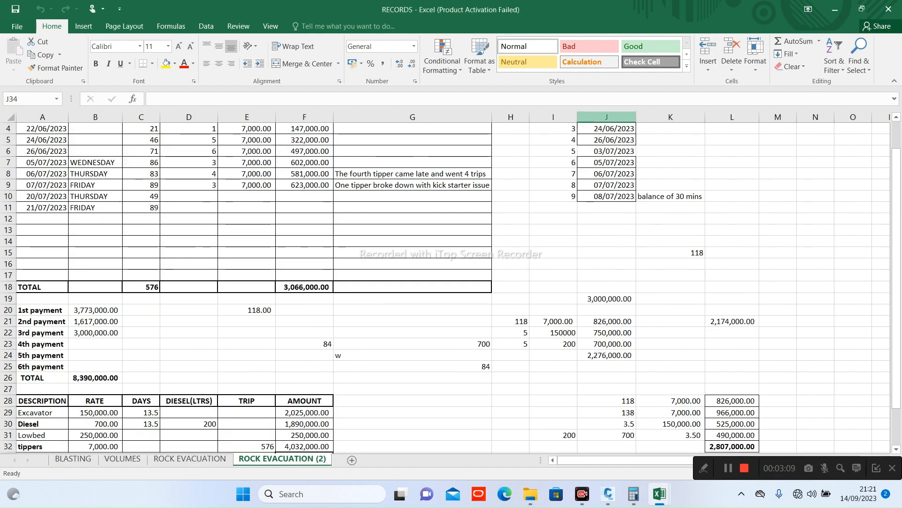
left_click(606, 501)
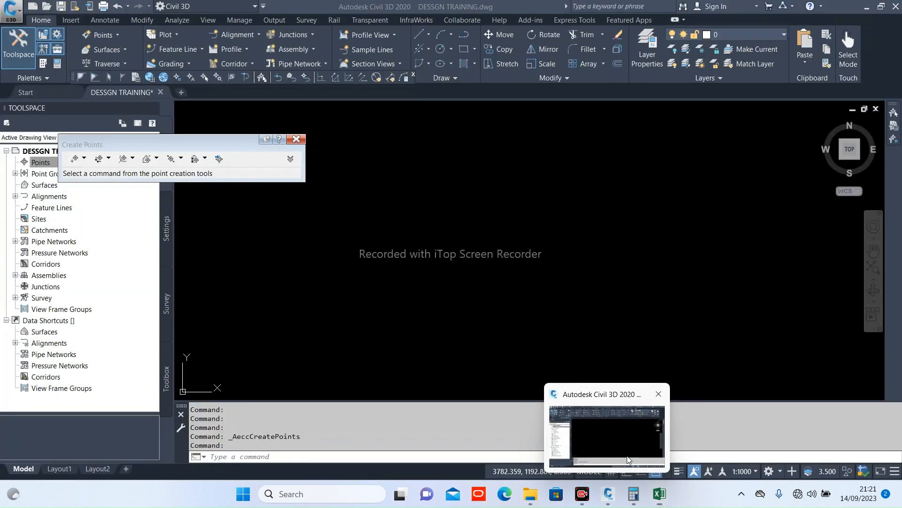
Start importing points and choose PENZD (comma delimited) as the point file format
left_click(220, 160)
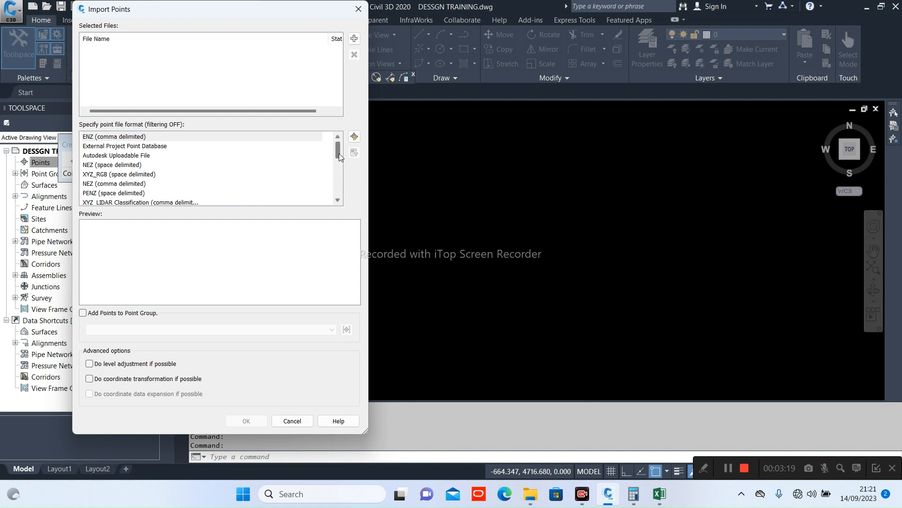
left_click_drag(339, 153, 335, 193)
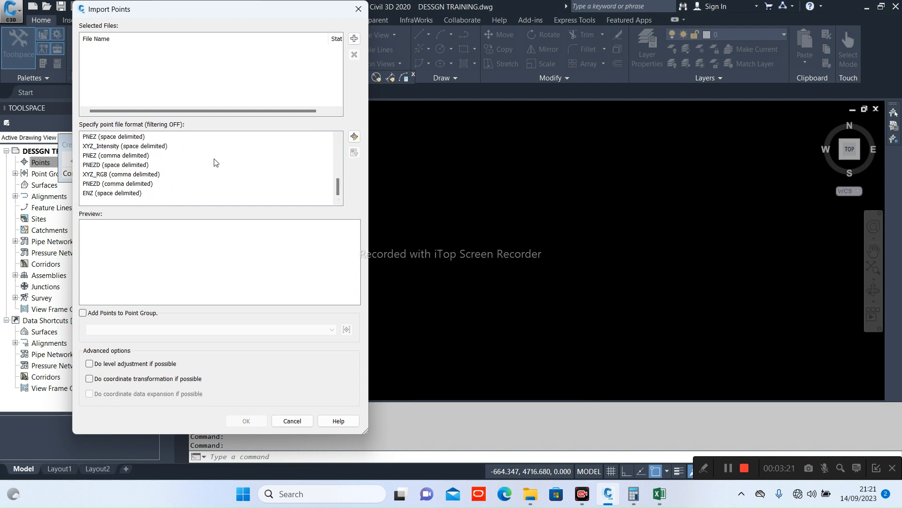
left_click(337, 137)
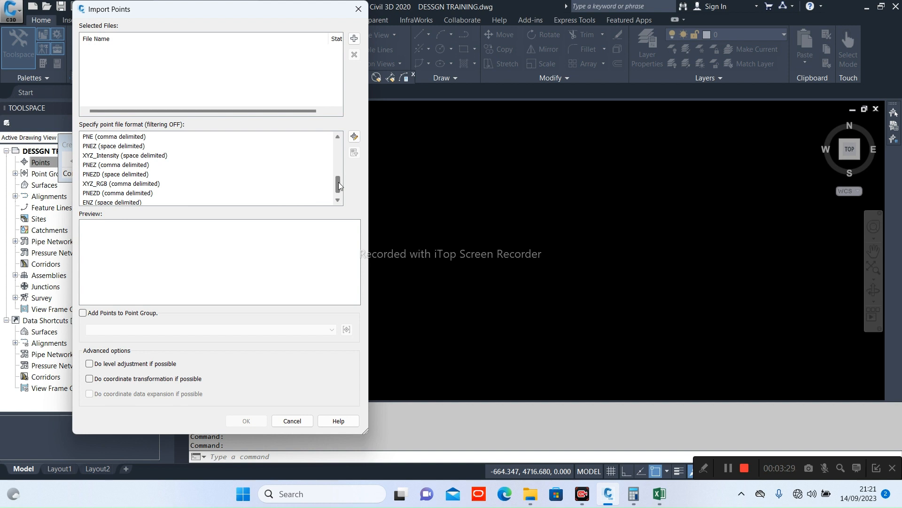
left_click_drag(338, 185, 337, 189)
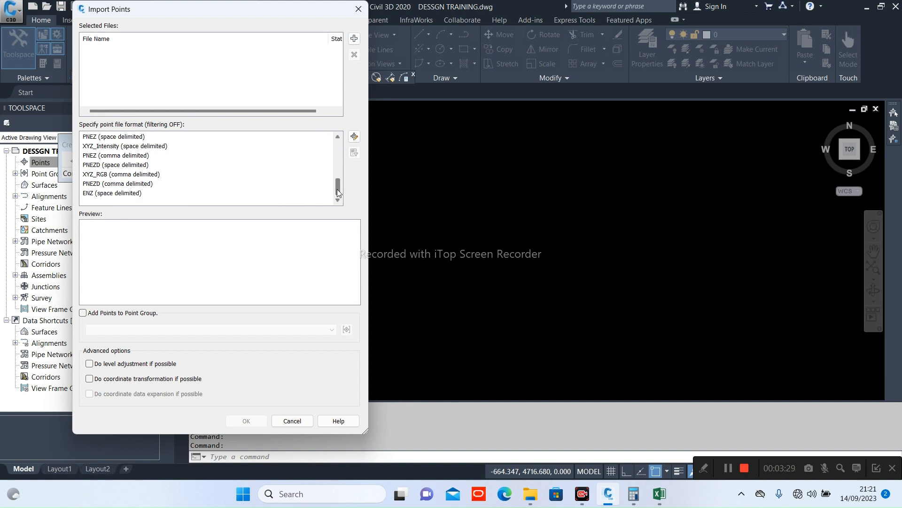
left_click(338, 135)
left_click(338, 136)
left_click(338, 137)
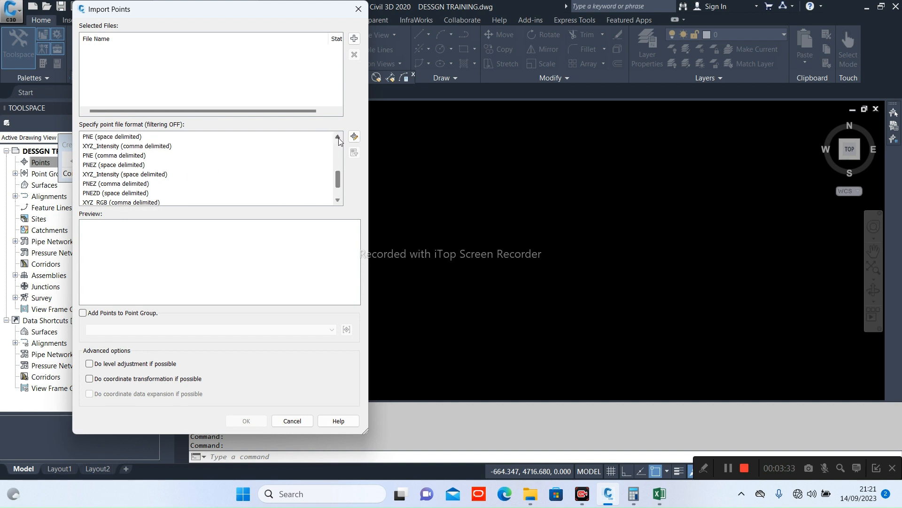
left_click(338, 136)
left_click(338, 137)
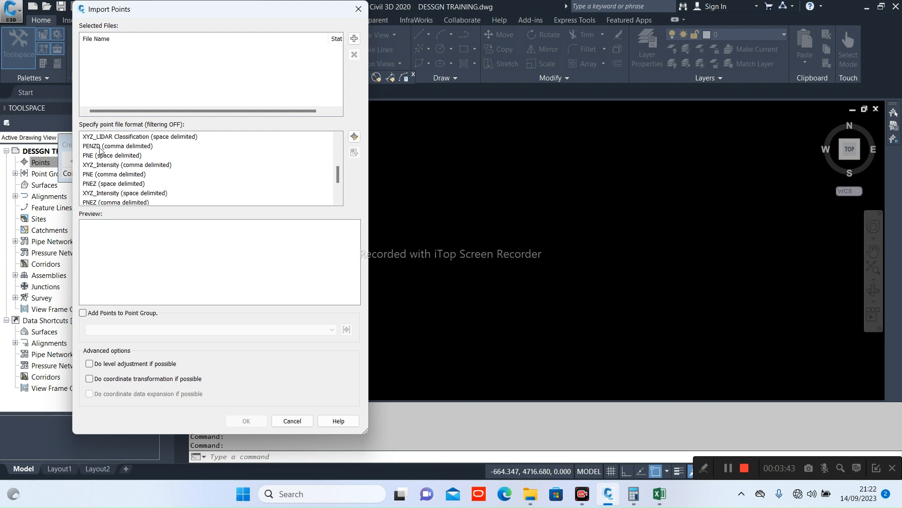
left_click(143, 148)
left_click(143, 149)
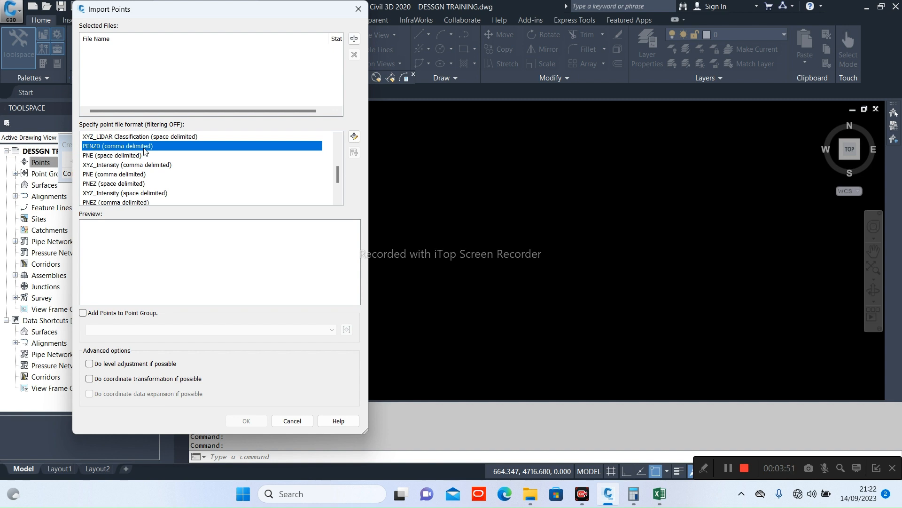
Add UBURU ISU DATA.csv from the UBURU project folder as the source file and import its points in PENZD format
left_click(354, 38)
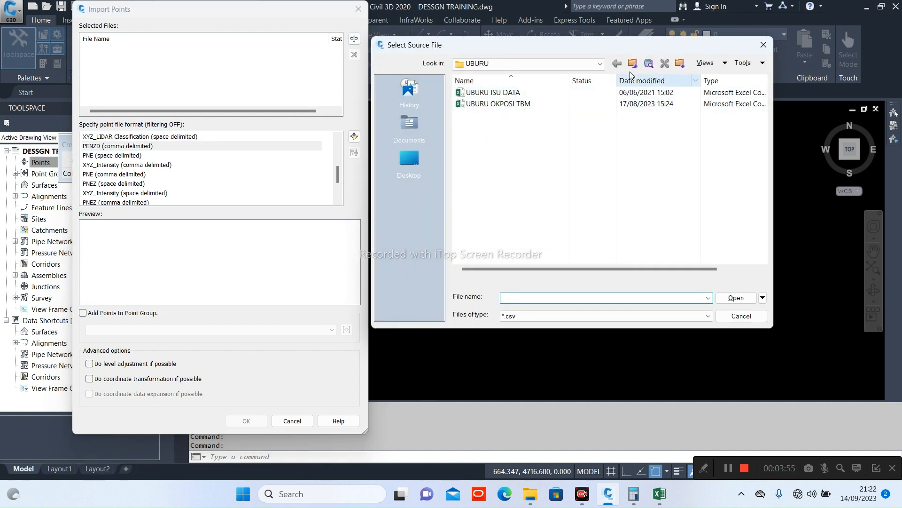
left_click(633, 64)
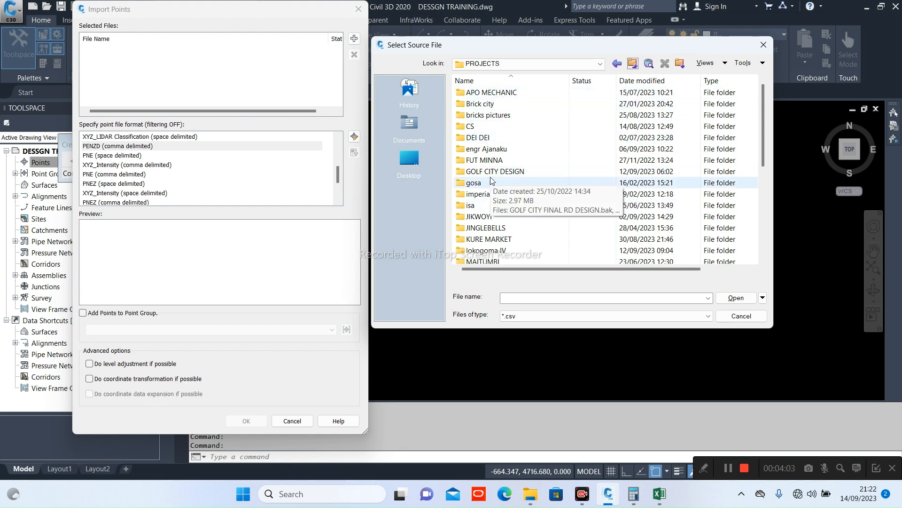
scroll(492, 202, "down", 1)
scroll(492, 207, "down", 1)
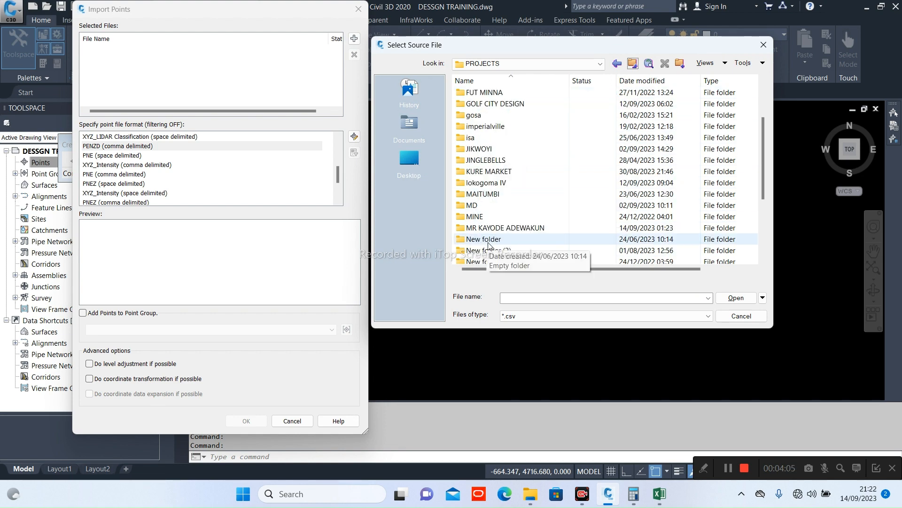
scroll(490, 226, "up", 2)
left_click(500, 161)
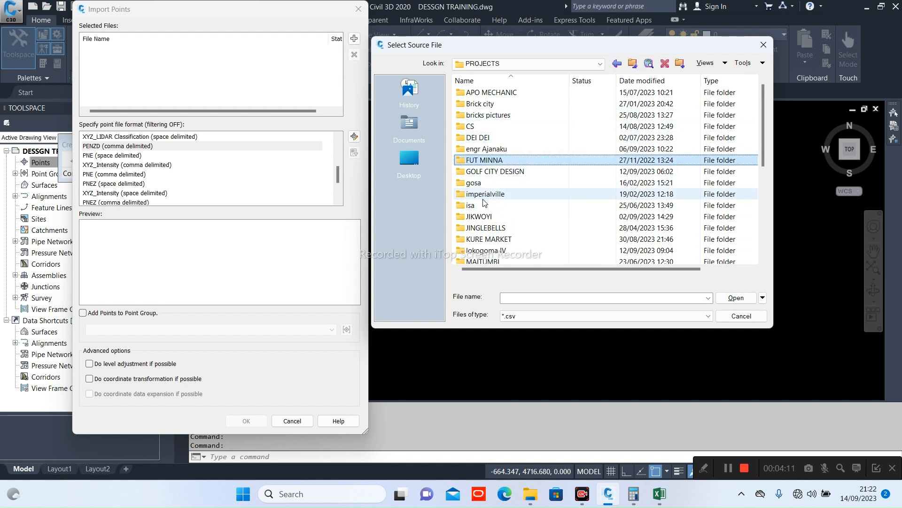
scroll(484, 240, "down", 5)
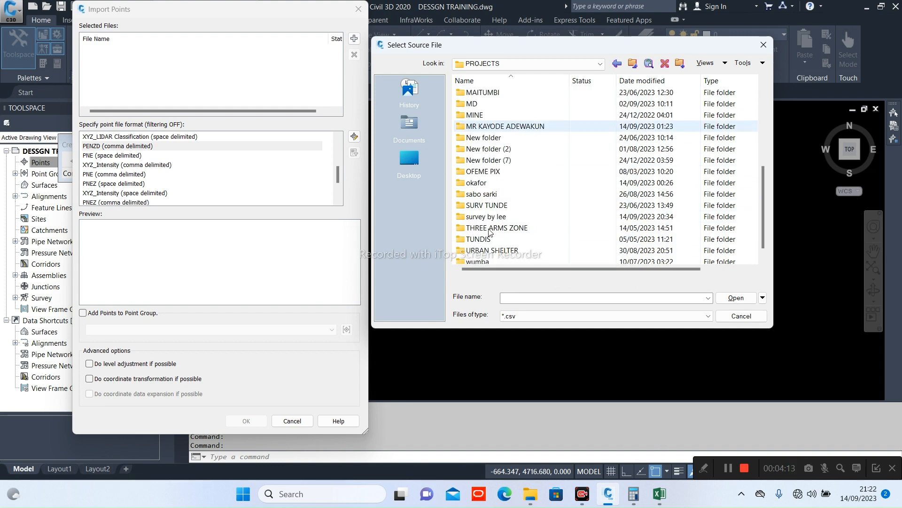
scroll(492, 221, "up", 5)
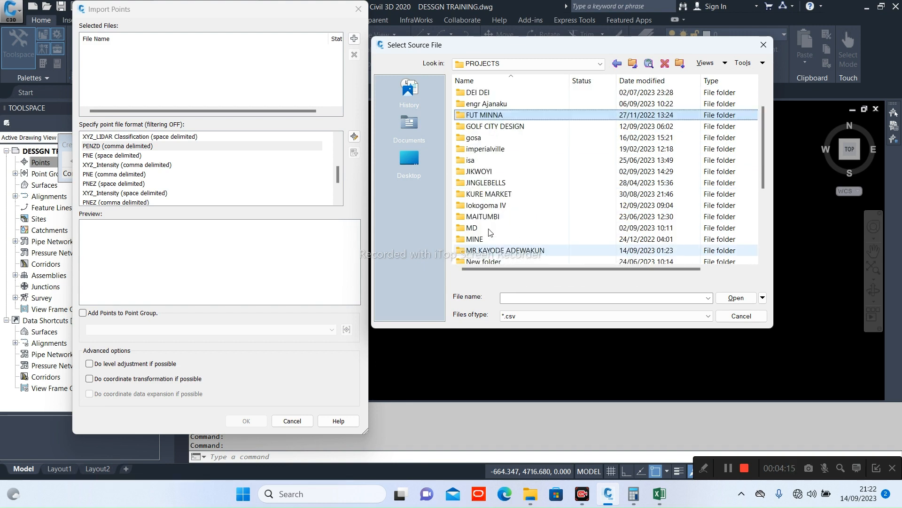
double_click(489, 149)
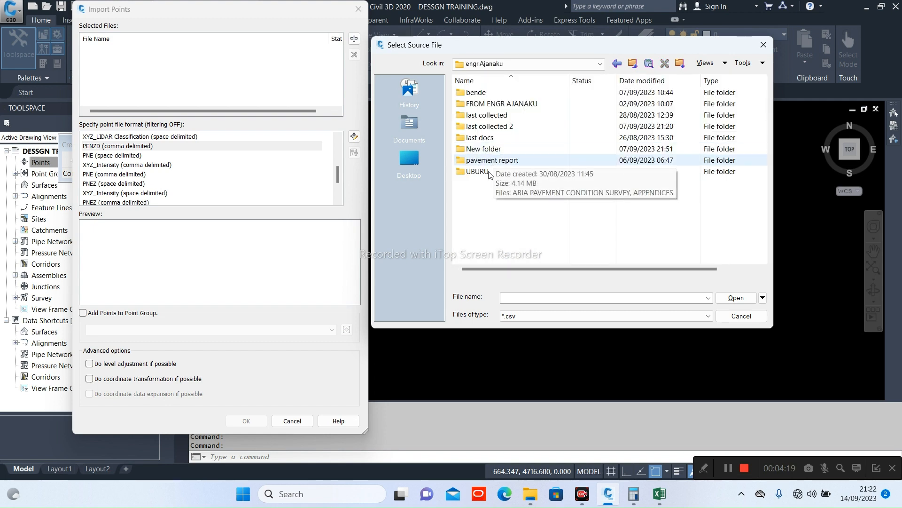
double_click(477, 171)
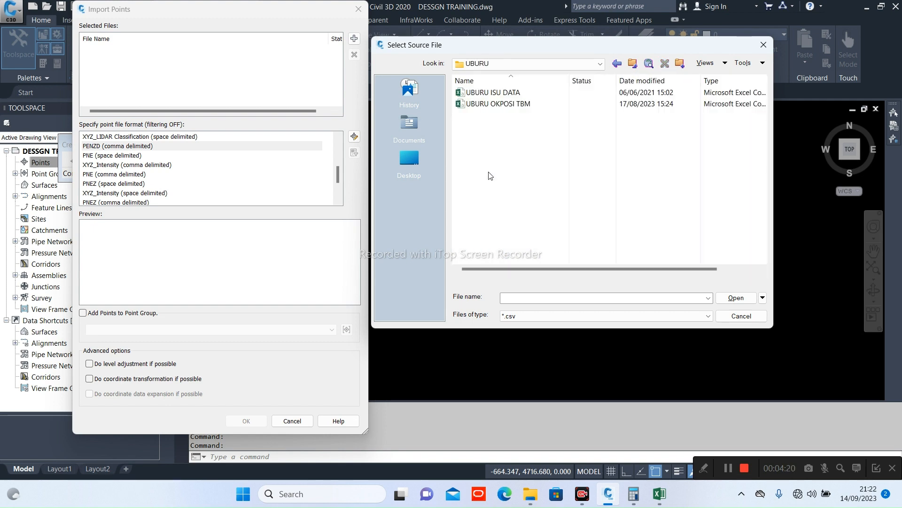
double_click(506, 93)
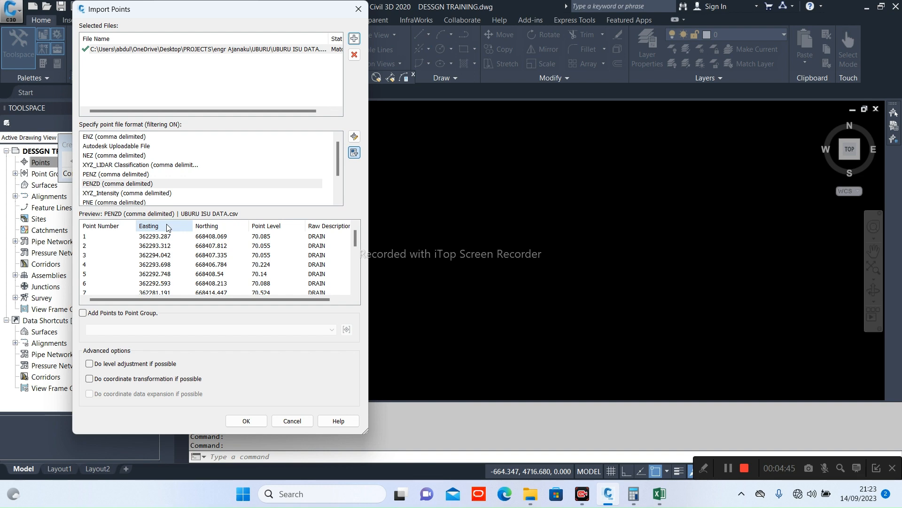
left_click(241, 421)
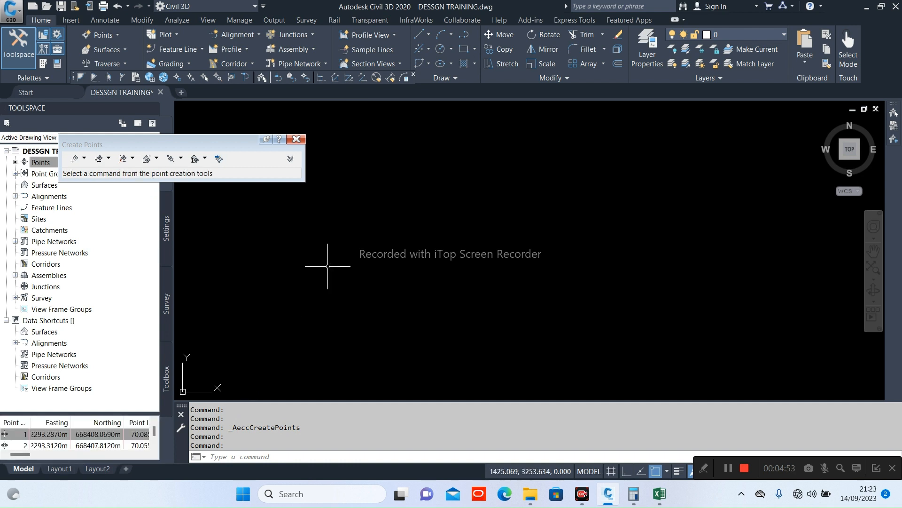
Zoom to all drawing contents to bring the imported points into view
scroll(328, 266, "down", 5)
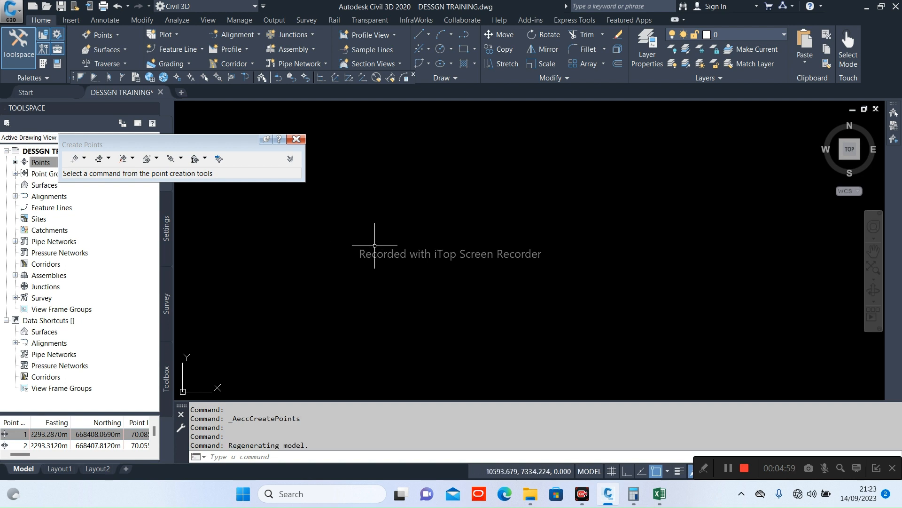
type("z")
key("Return")
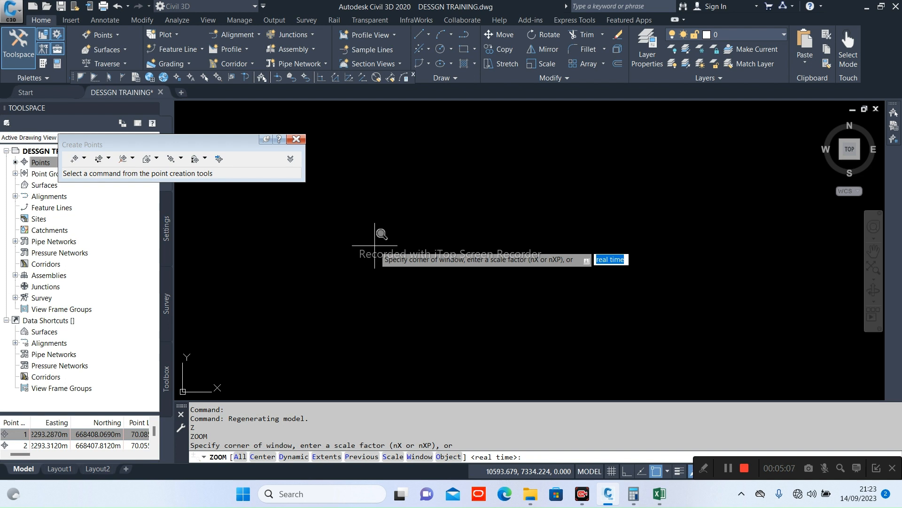
type("A")
key("Return")
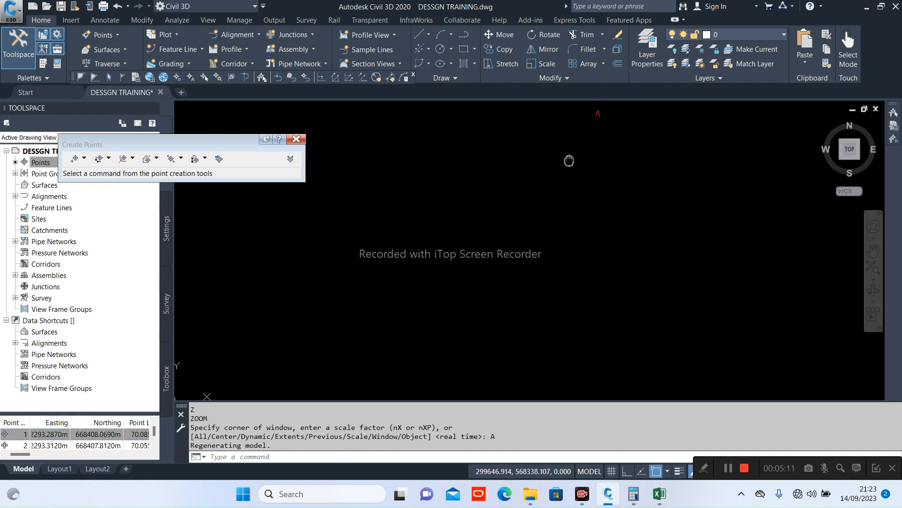
Inspect the imported points near the lower end of the western route leg and close the point creation tools
scroll(502, 271, "up", 6)
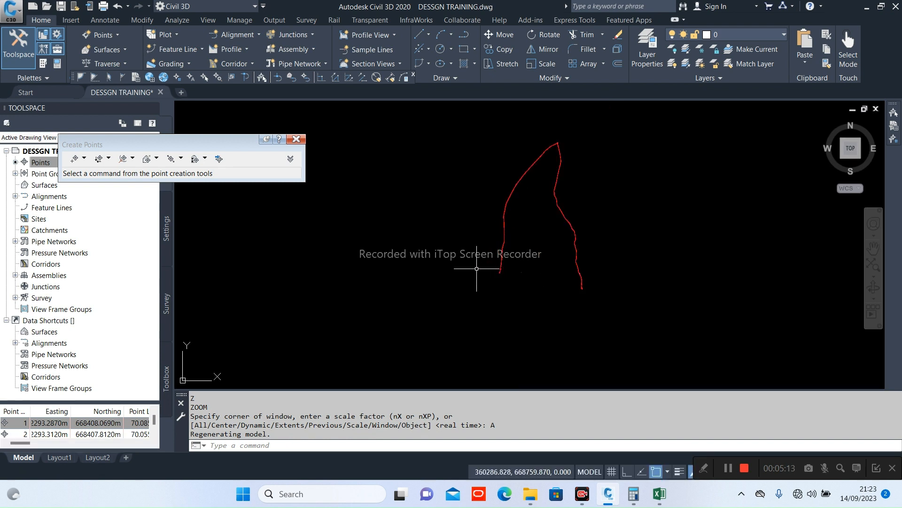
scroll(480, 188, "up", 8)
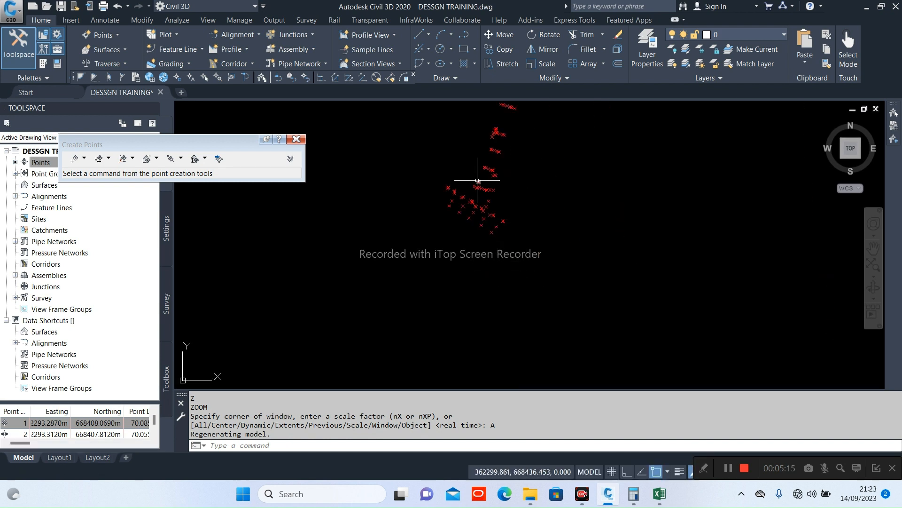
scroll(471, 219, "down", 10)
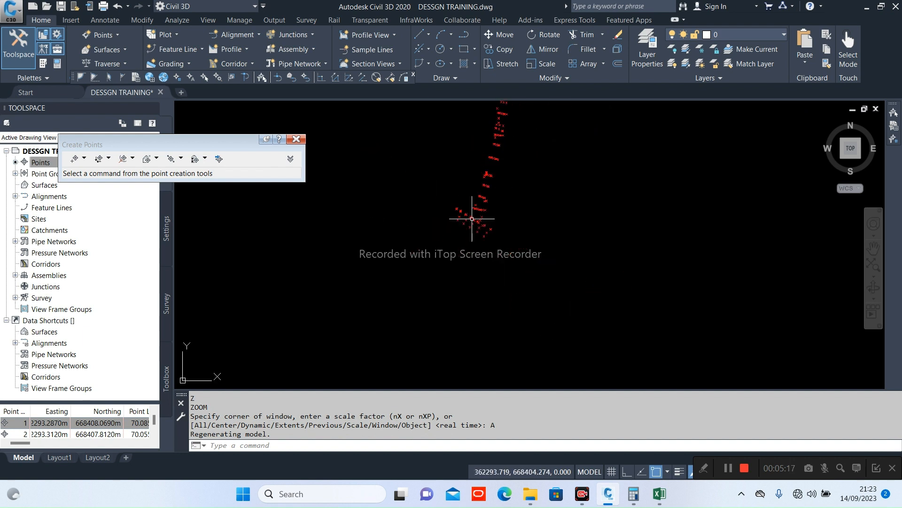
left_click(296, 139)
Examine the imported survey points along both legs of the route and around the lower end of the eastern leg
scroll(517, 160, "up", 4)
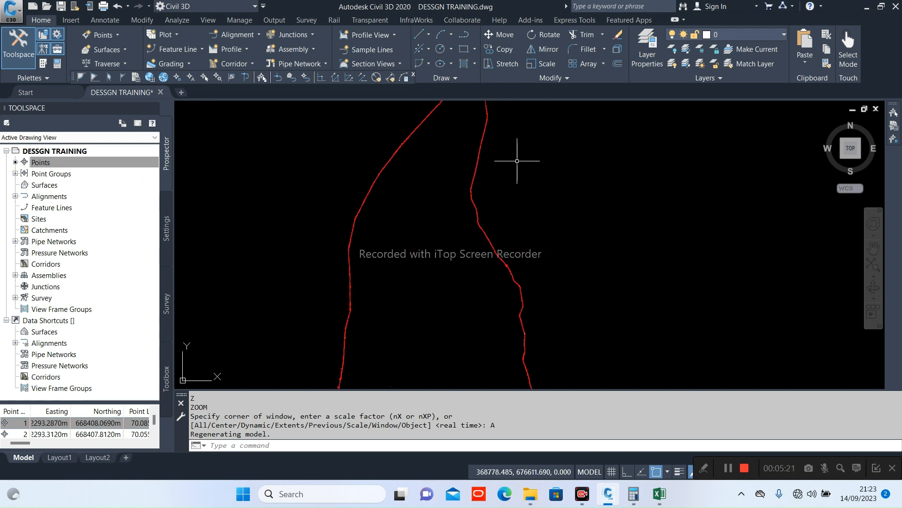
scroll(517, 178, "down", 5)
scroll(520, 174, "up", 4)
scroll(520, 172, "up", 4)
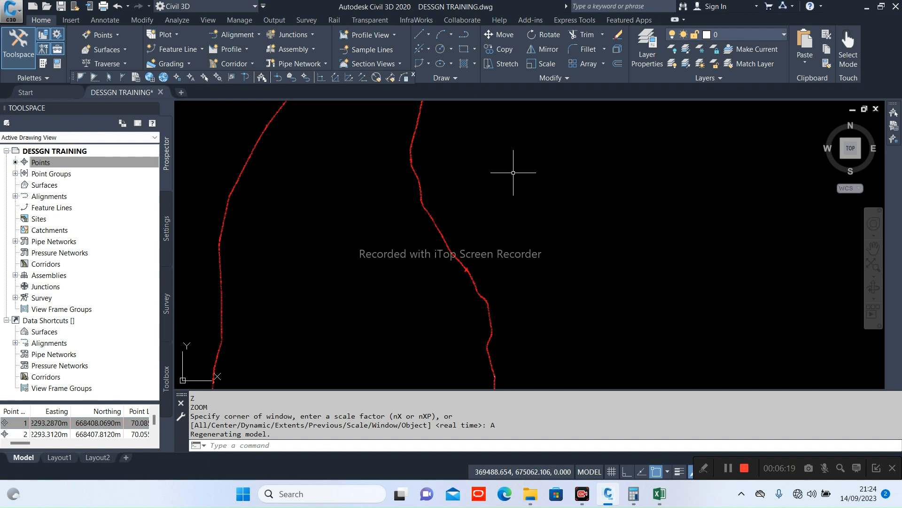
scroll(513, 172, "down", 5)
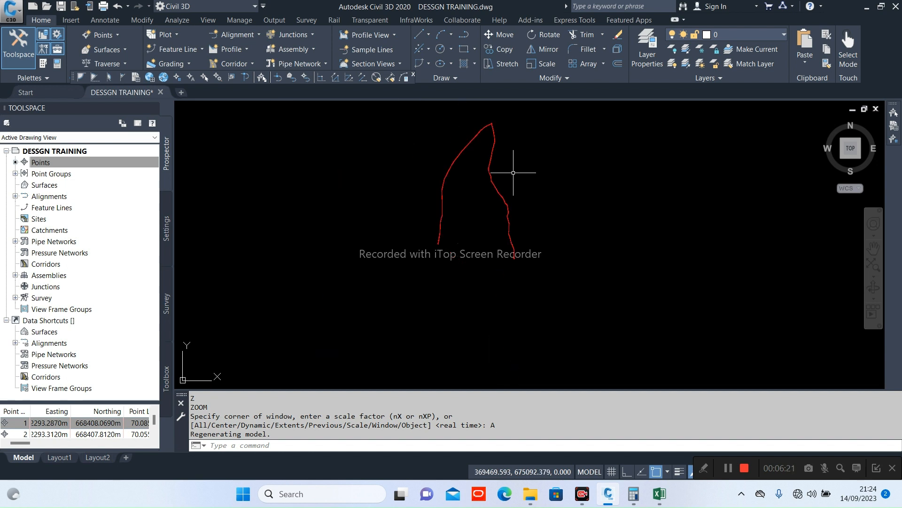
scroll(512, 230, "up", 8)
scroll(495, 234, "down", 2)
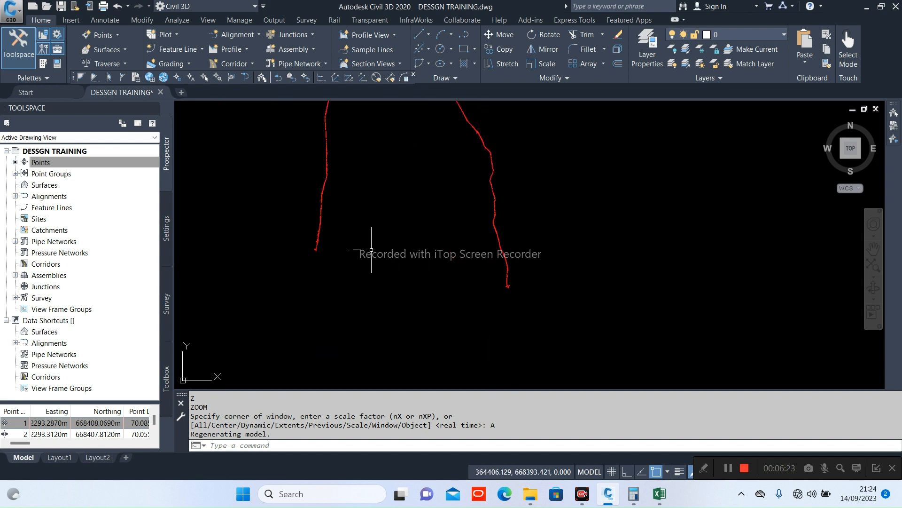
scroll(373, 238, "down", 5)
scroll(341, 215, "up", 8)
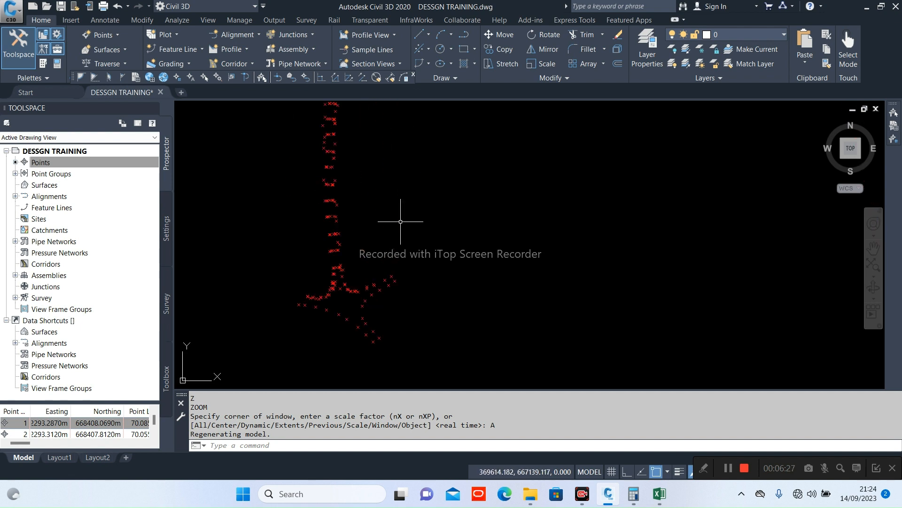
scroll(465, 218, "down", 3)
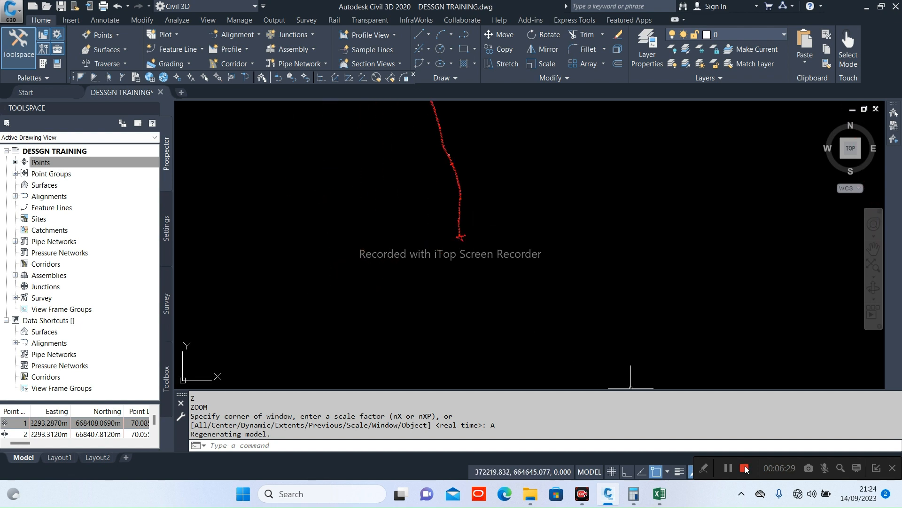